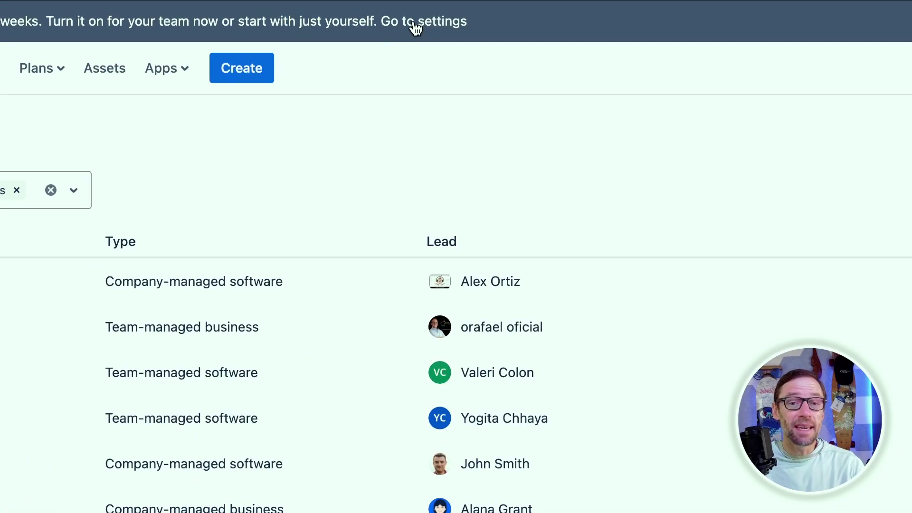
Step: Enable Jira's new navigation for yourself with the 'Turn on just for you' toggle in Jira labs
left_click(413, 22)
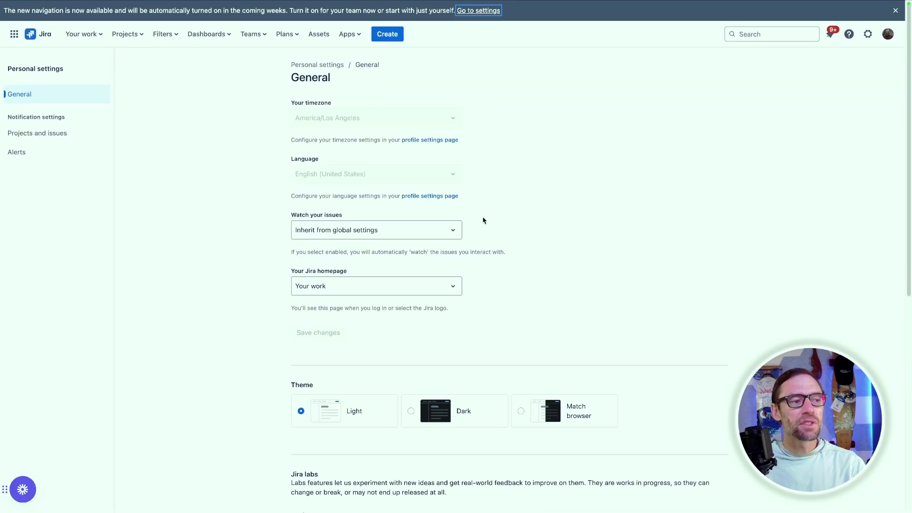
scroll(484, 220, "down", 6)
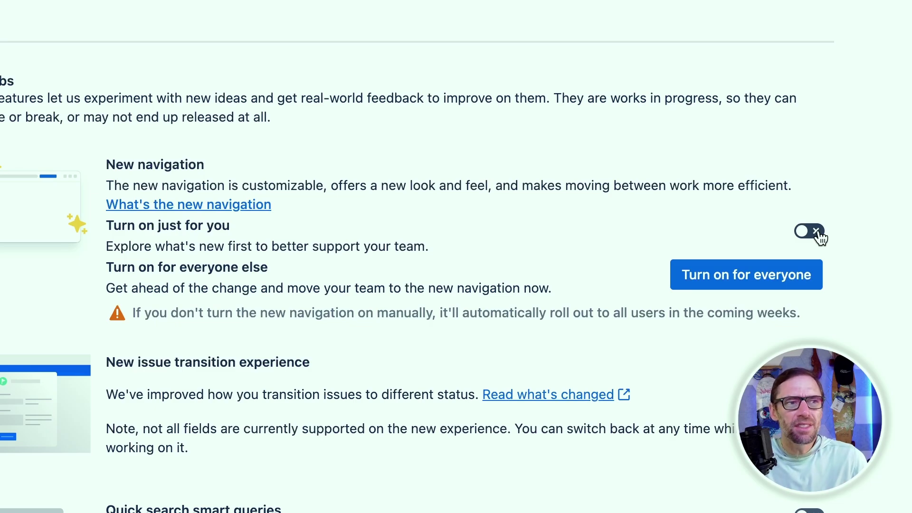
left_click(816, 232)
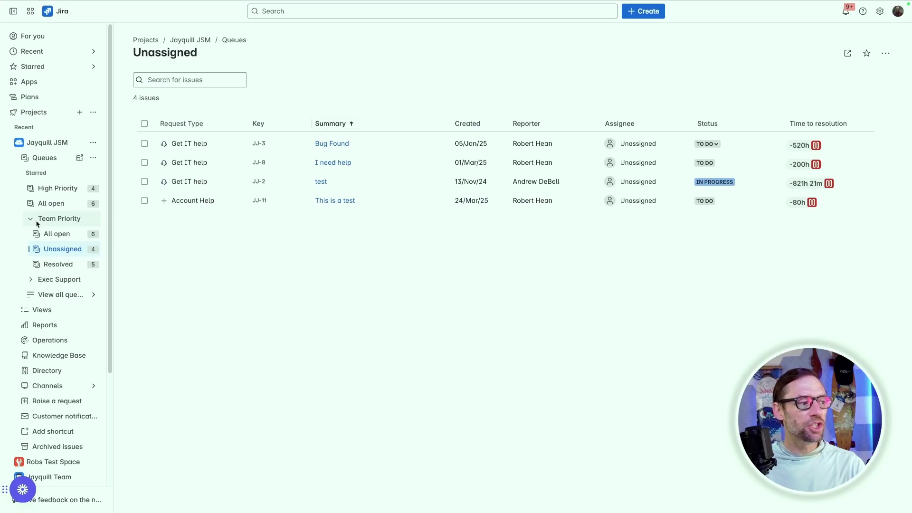
Step: Collapse the Jayquill JSM project's Queues tree in the new sidebar
left_click(48, 142)
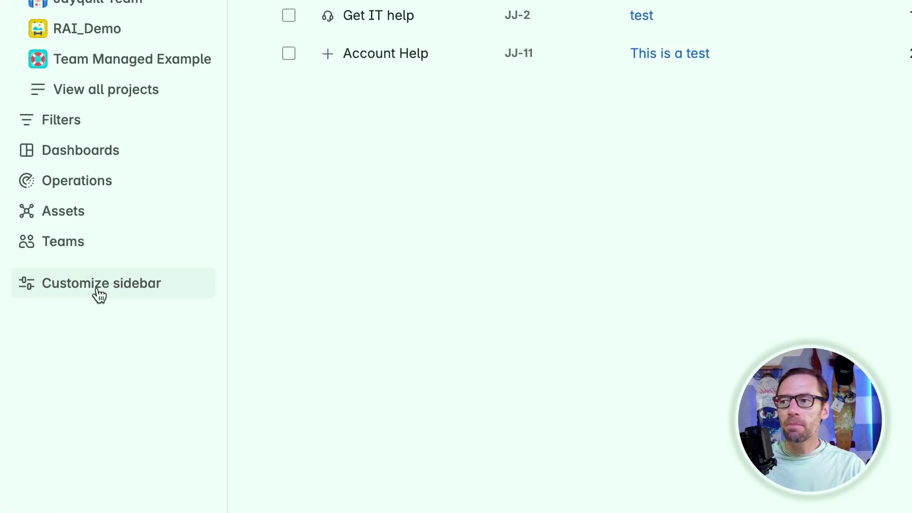
Step: Uncheck Plans, Apps, Operations and Assets in Customize sidebar and save the changes
left_click(100, 294)
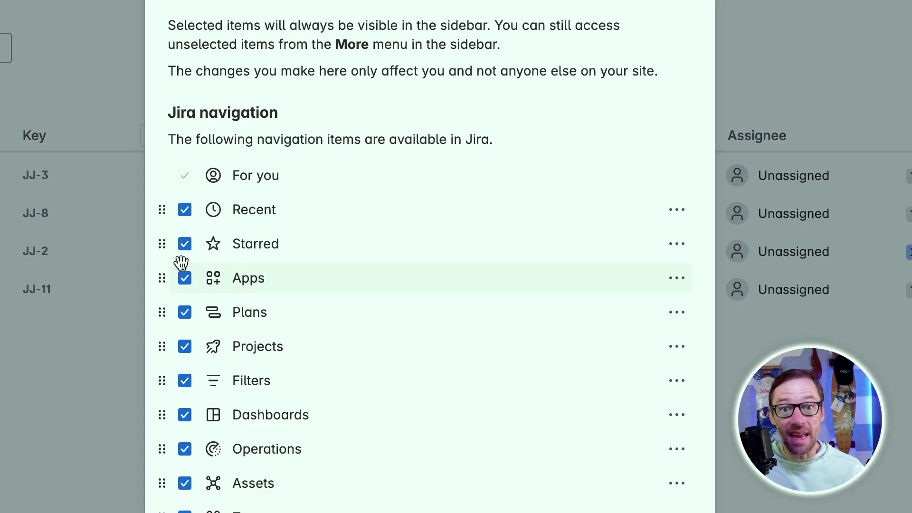
left_click(183, 310)
left_click(186, 285)
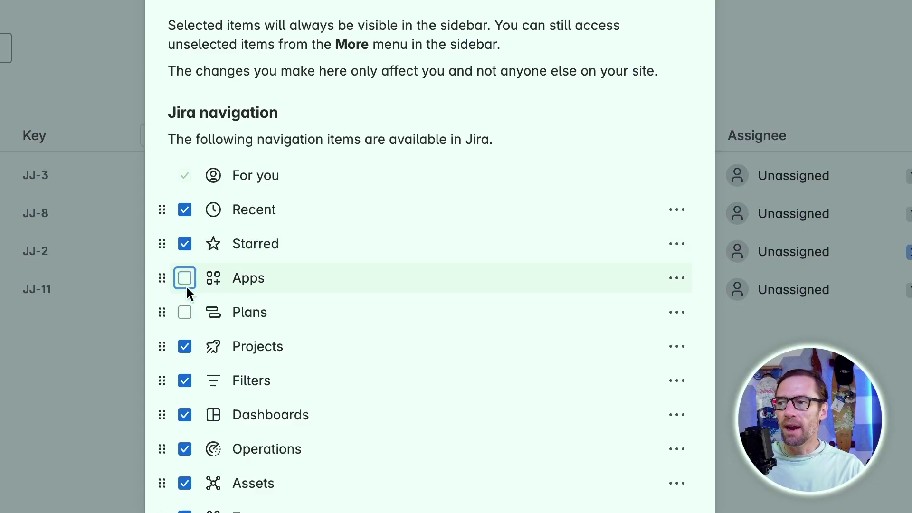
left_click(185, 448)
left_click(184, 483)
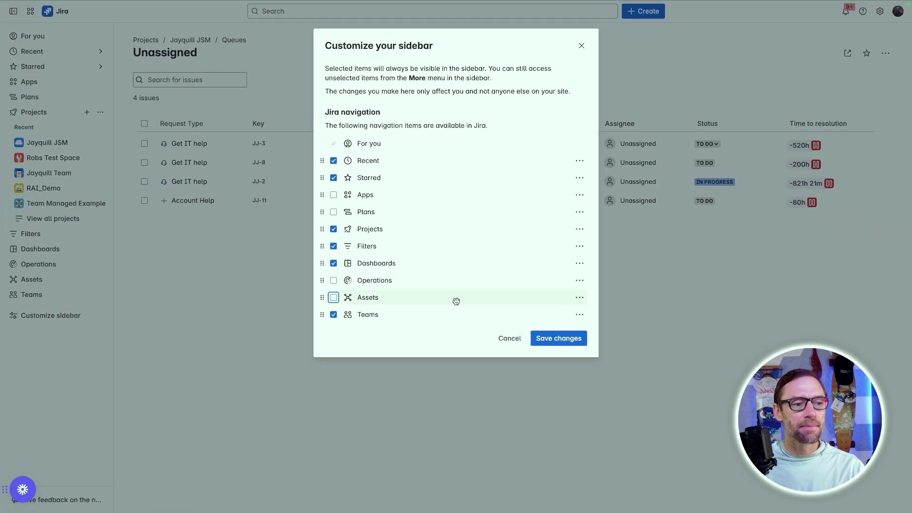
left_click(551, 350)
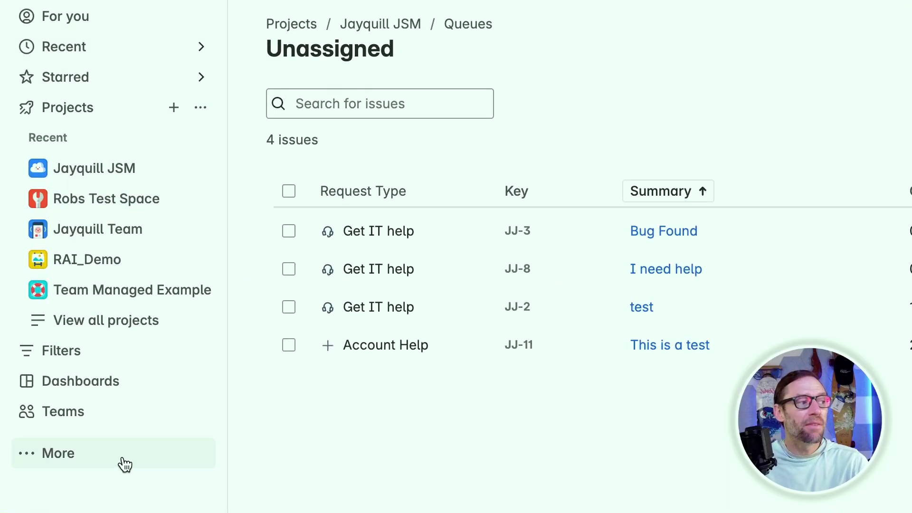
Step: Check the More menu, then try repositioning Recent and cancel the customization dialog unsaved
left_click(76, 458)
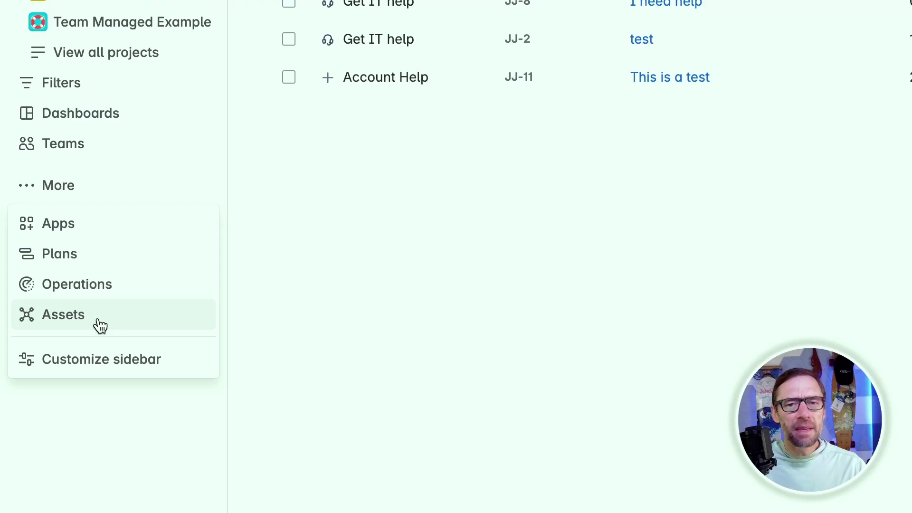
left_click(106, 362)
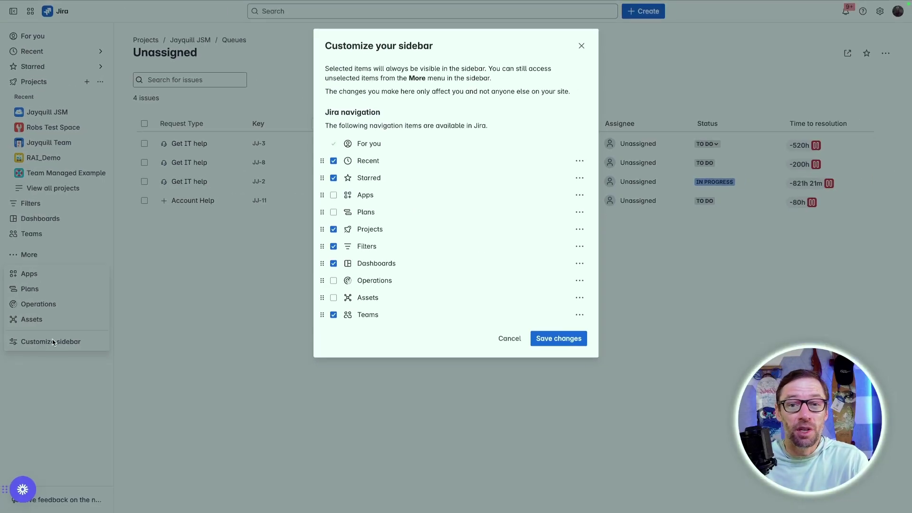
mouse_move(322, 161)
left_mouse_down()
mouse_move(325, 190)
mouse_move(325, 161)
left_mouse_up()
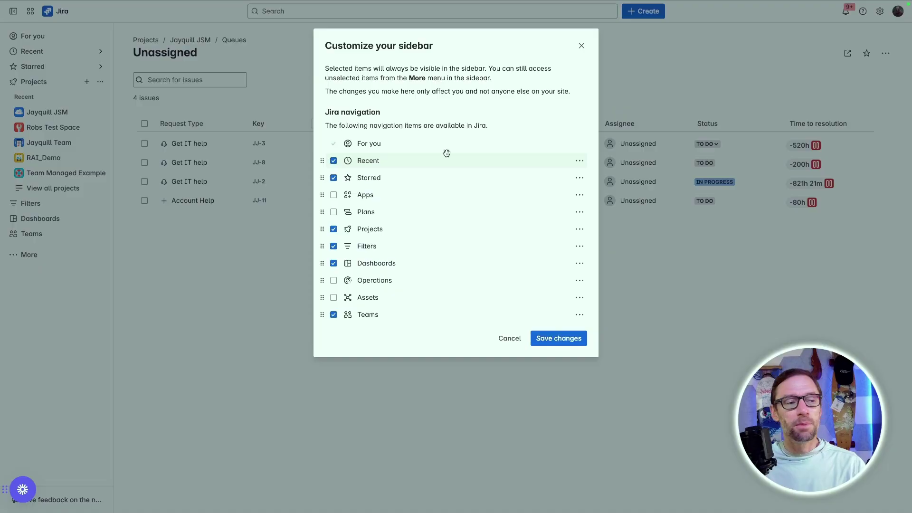
left_click(579, 160)
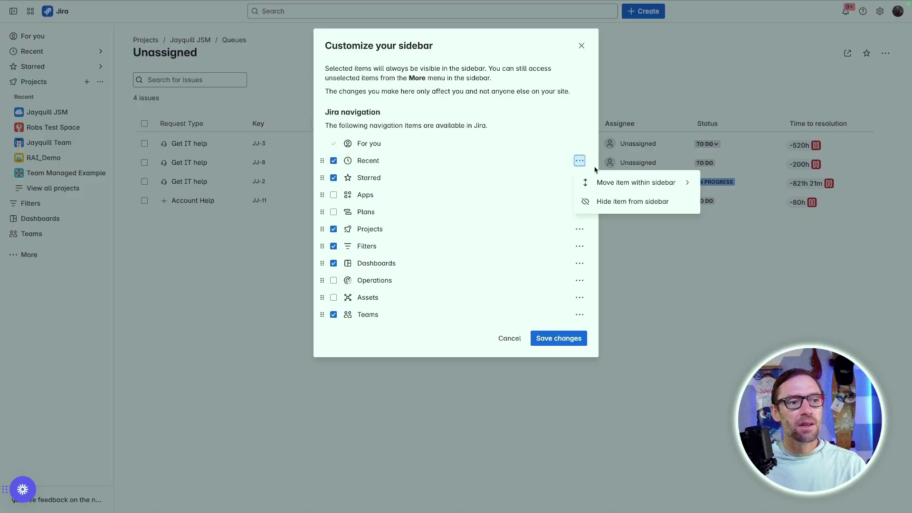
left_click(663, 191)
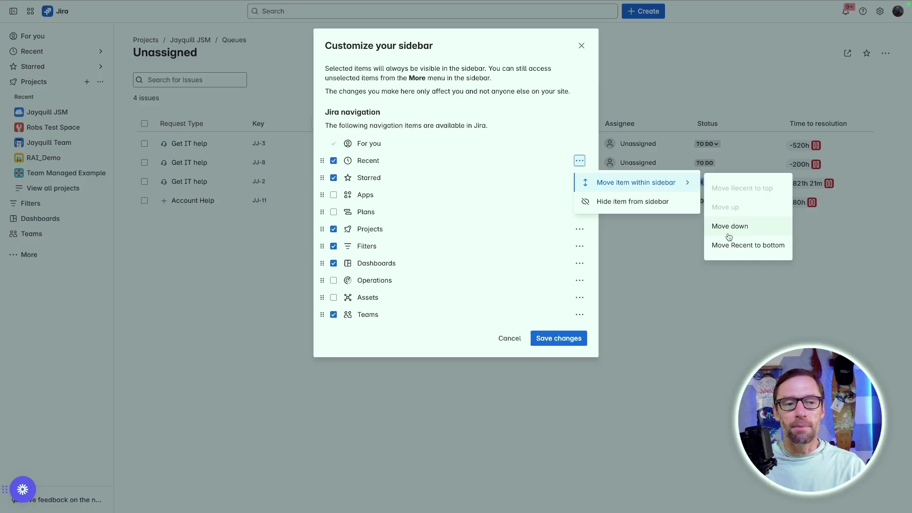
left_click(510, 338)
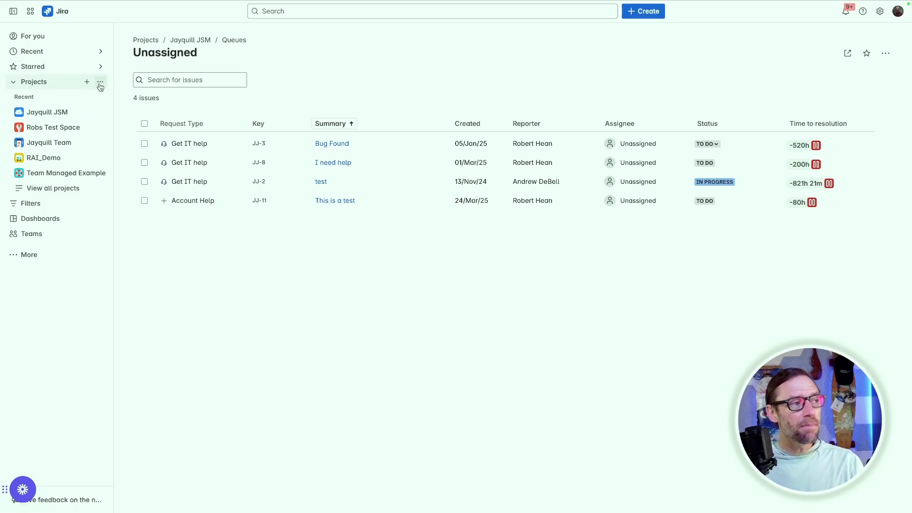
left_click(101, 84)
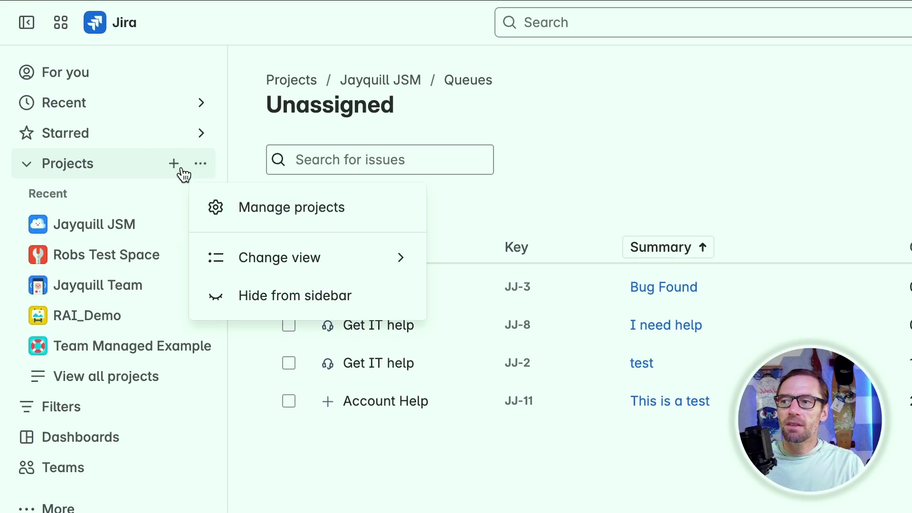
mouse_move(284, 259)
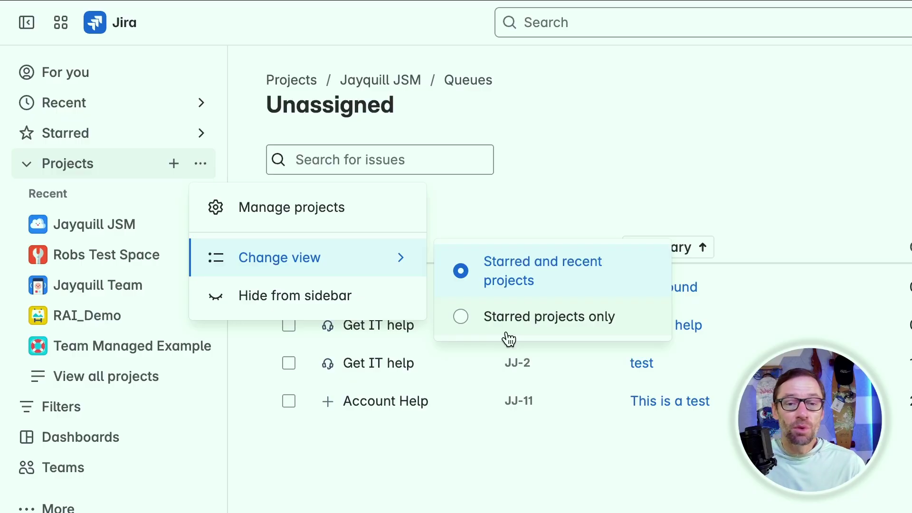
key("Escape")
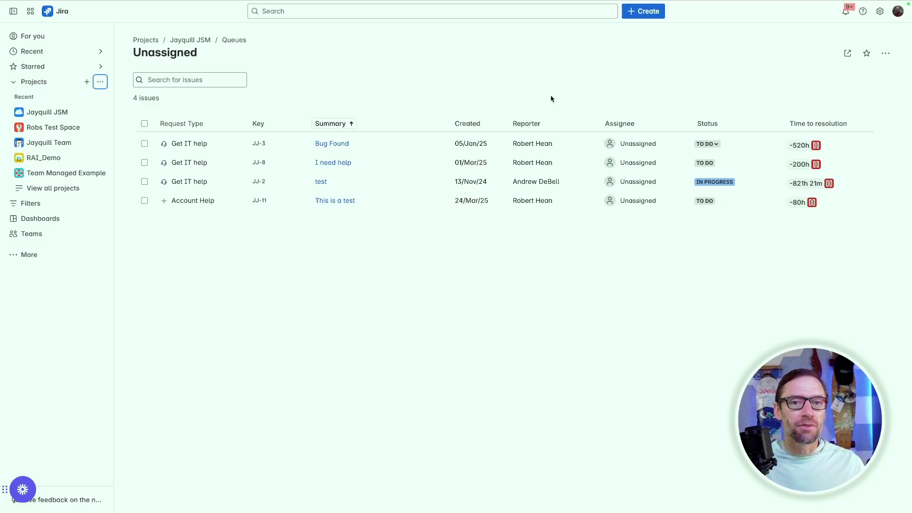
Step: Turn off 'Turn on just for you' in Jira labs, skip feedback, and return to Jira home
left_click(880, 12)
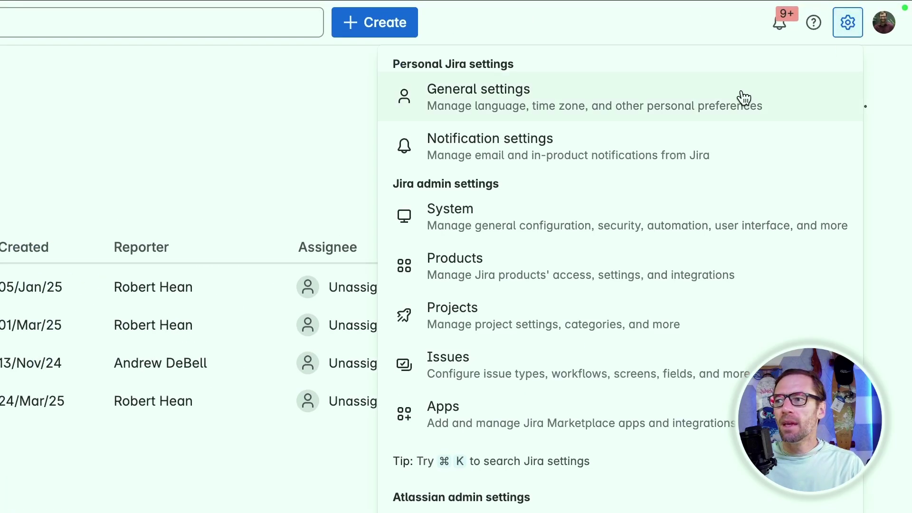
left_click(738, 97)
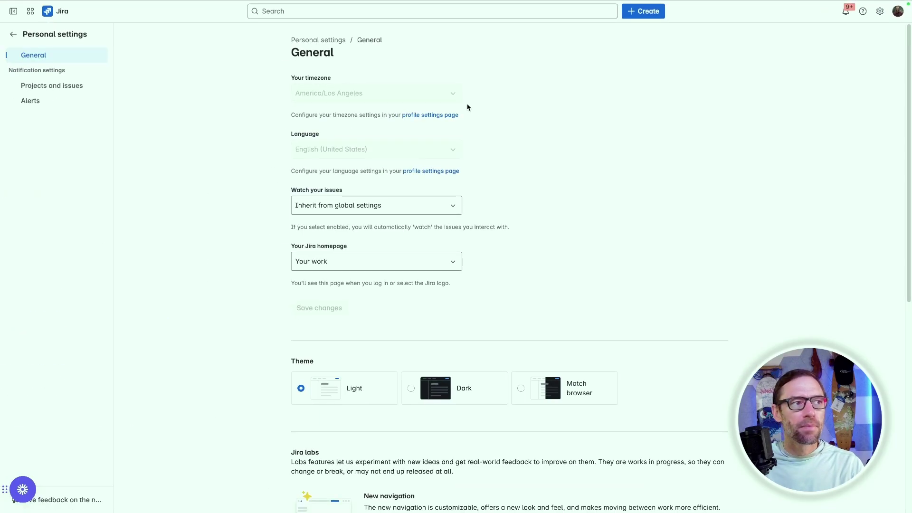
scroll(433, 221, "down", 8)
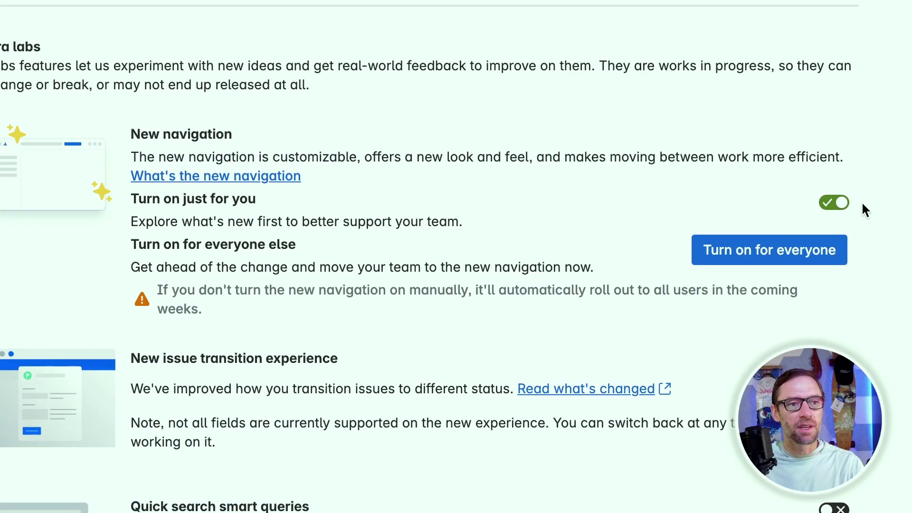
left_click(831, 204)
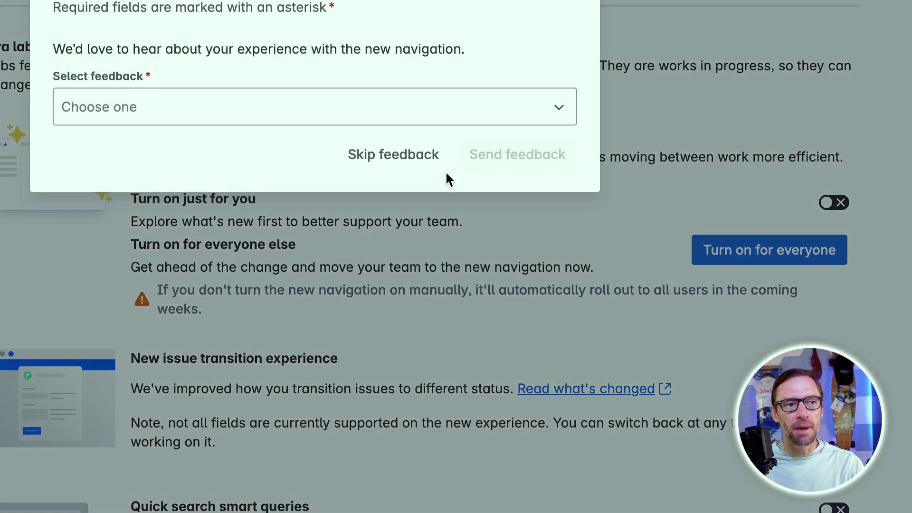
left_click(392, 153)
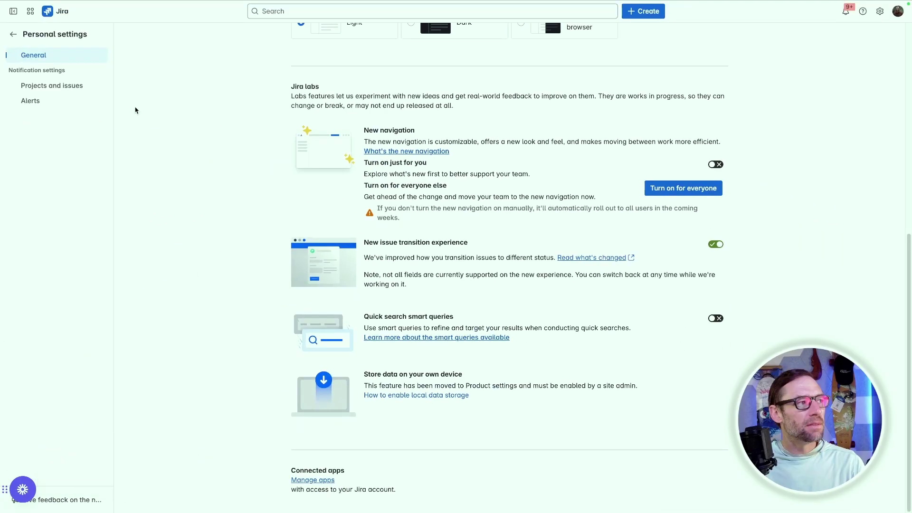
left_click(64, 11)
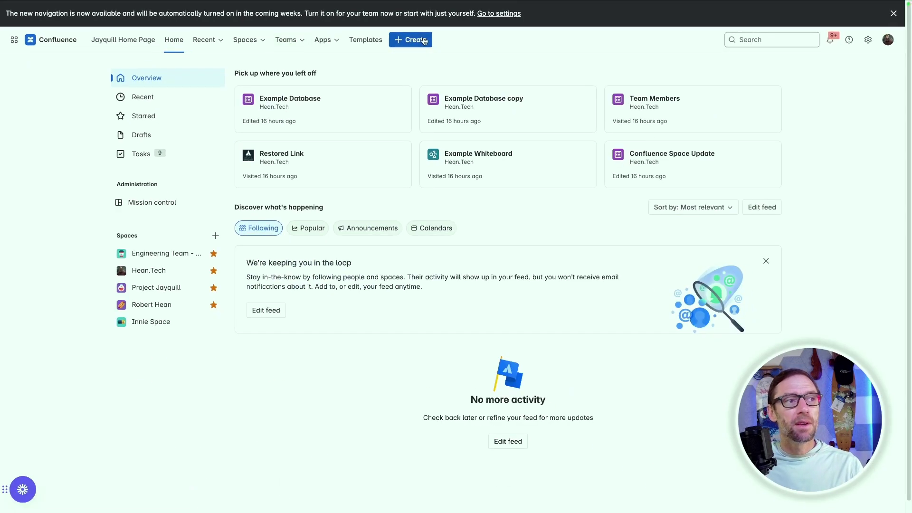
Step: Enable Confluence's new navigation with 'Turn on just for you', then return to the Home tab
left_click(497, 14)
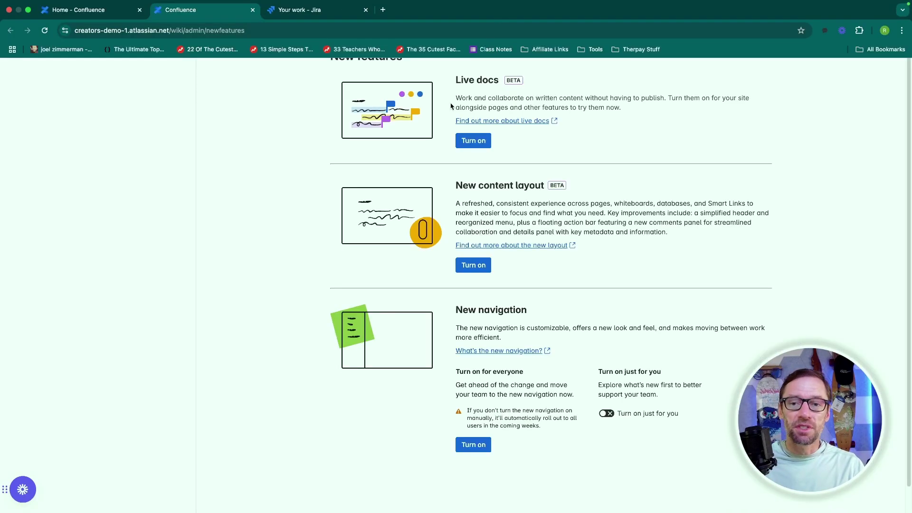
scroll(433, 171, "down", 1)
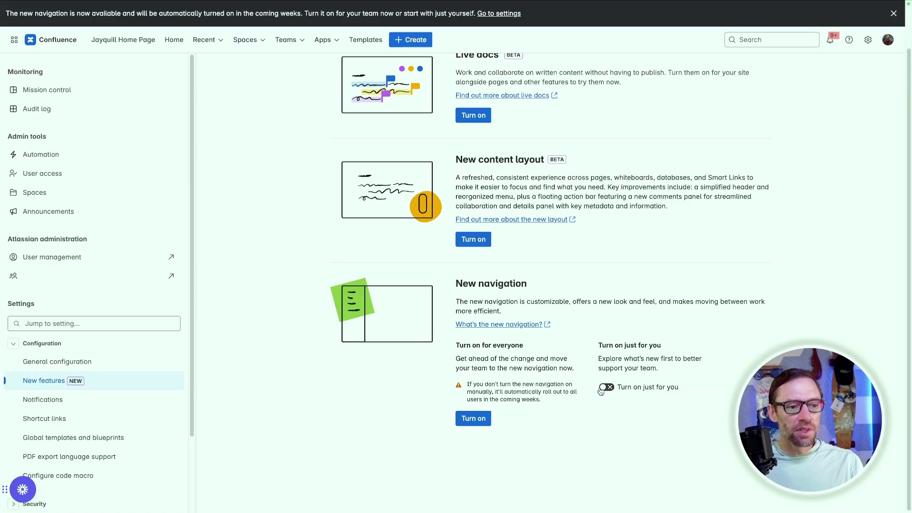
left_click(608, 387)
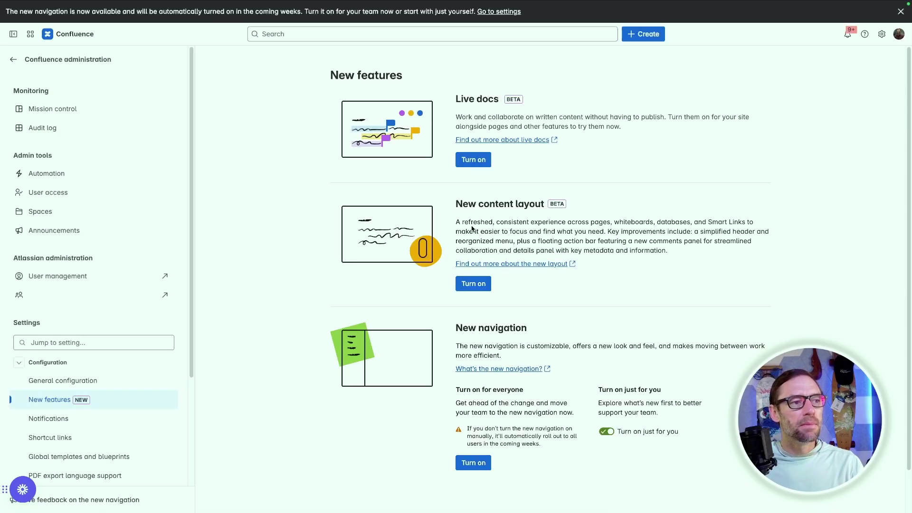
mouse_move(303, 3)
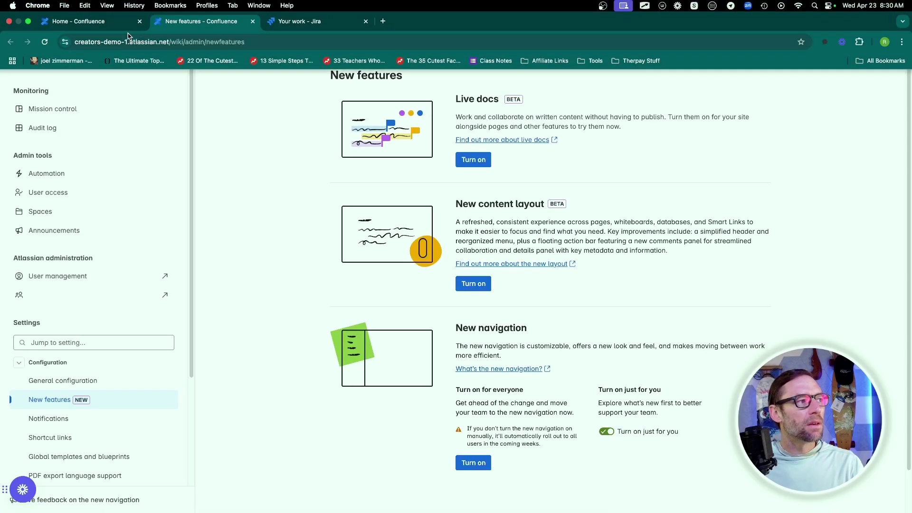
left_click(114, 21)
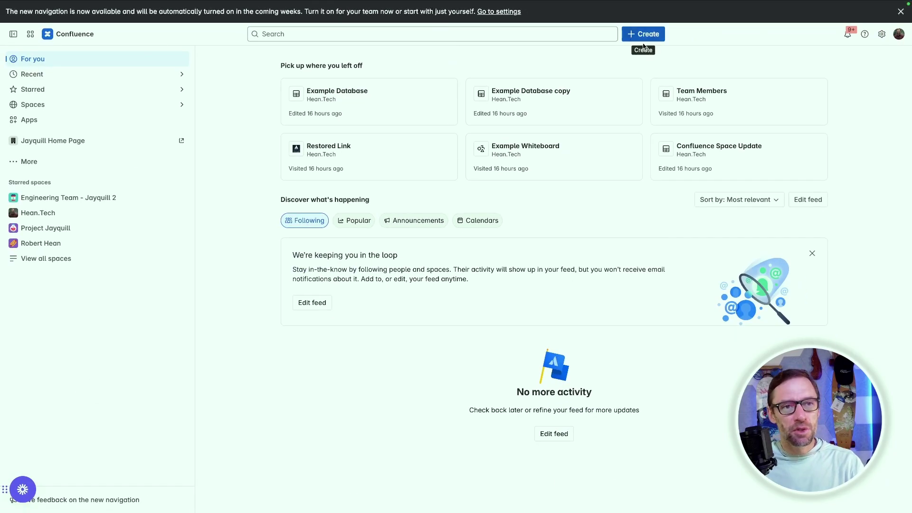
Step: Open Drafts from the sidebar's More menu so Drafts is pinned to the sidebar
left_click(651, 38)
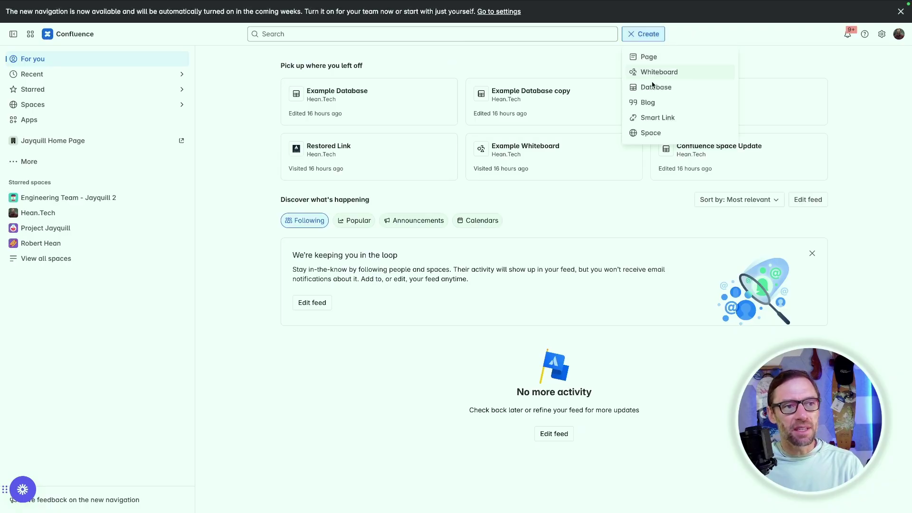
left_click(561, 64)
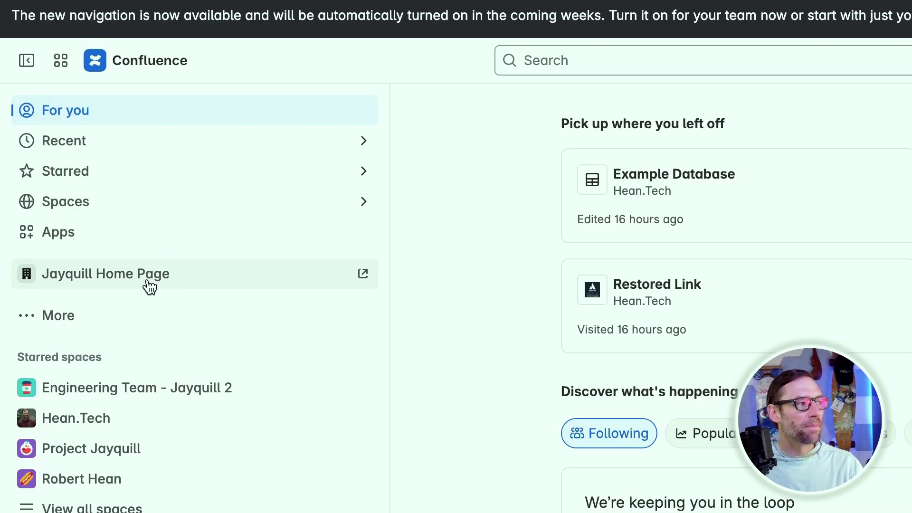
left_click(18, 317)
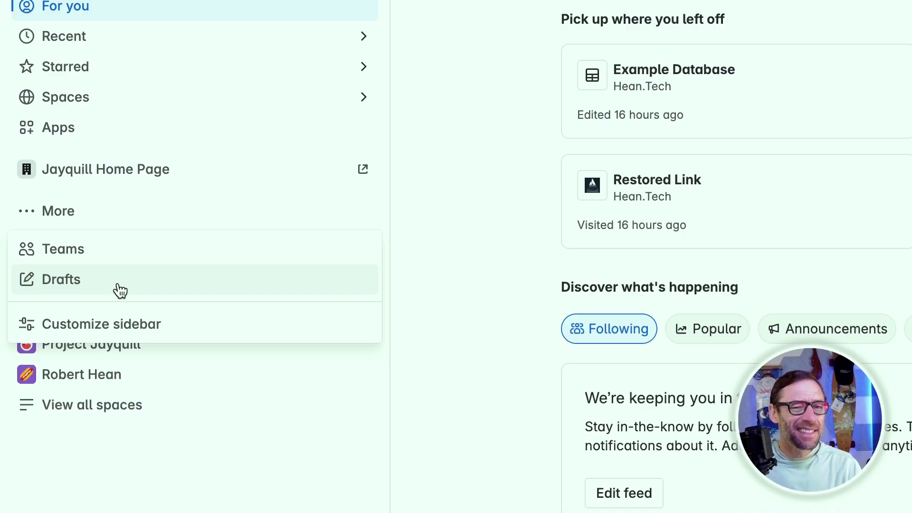
left_click(171, 294)
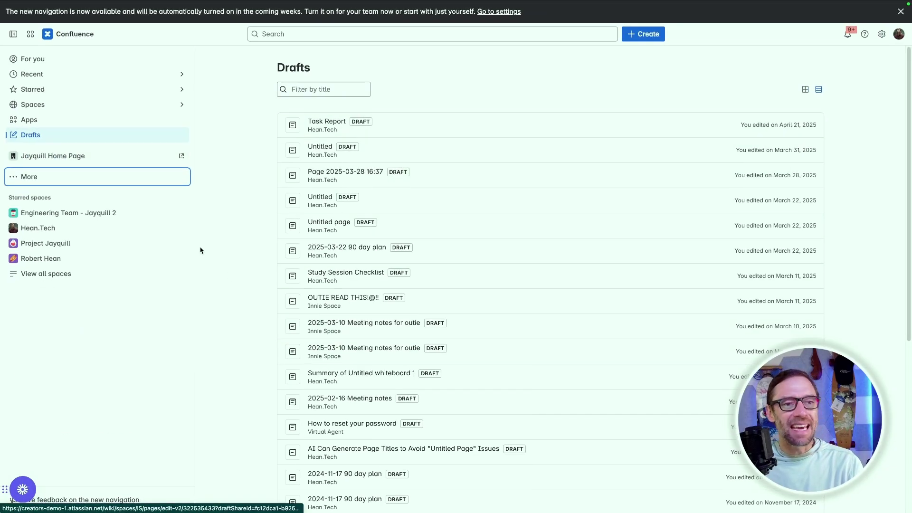
left_click(76, 176)
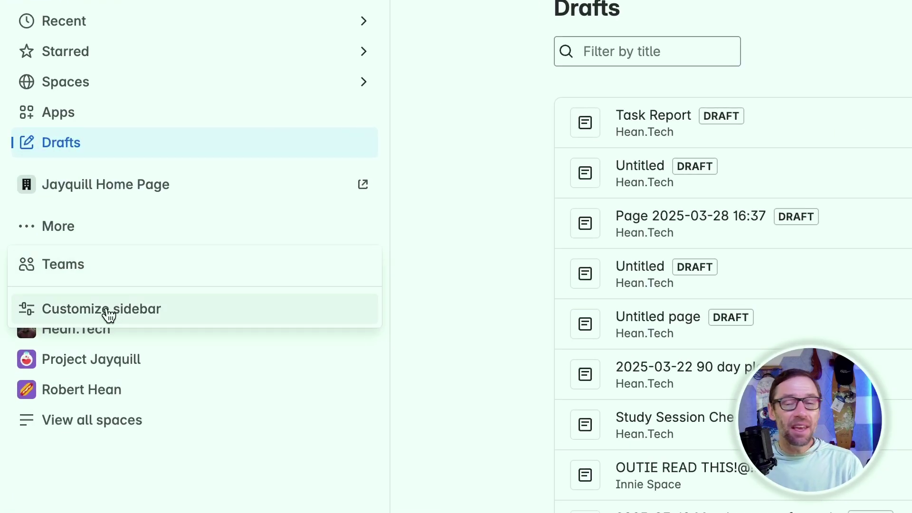
Step: Drag Apps below the HIDE FROM SIDEBAR divider in Customize sidebar and save
left_click(110, 311)
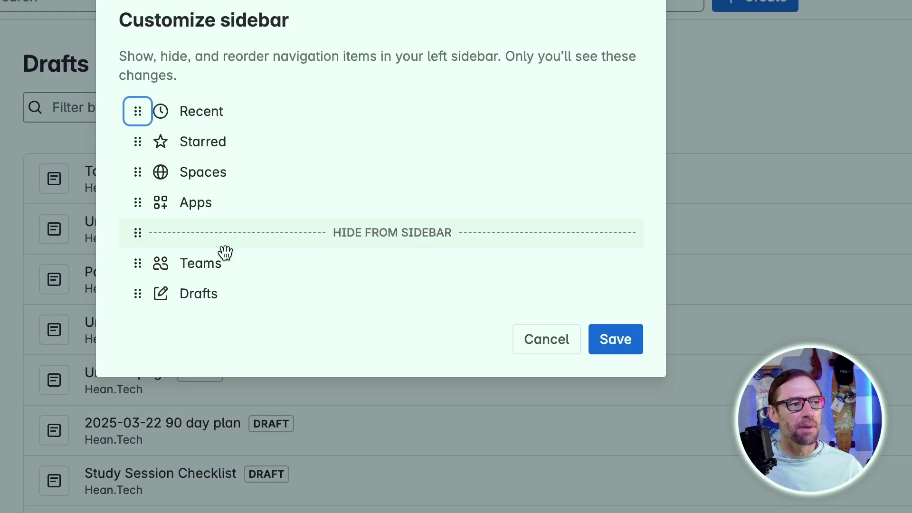
left_click_drag(146, 192, 144, 224)
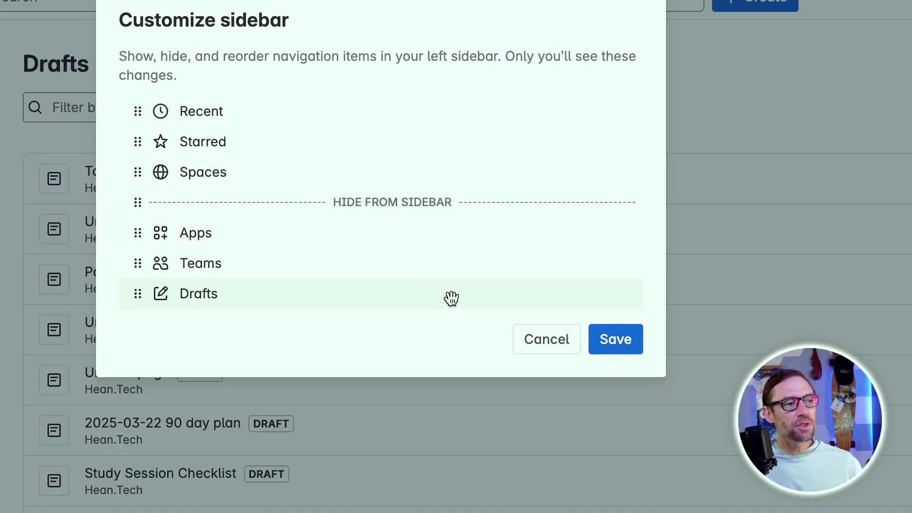
left_click(635, 352)
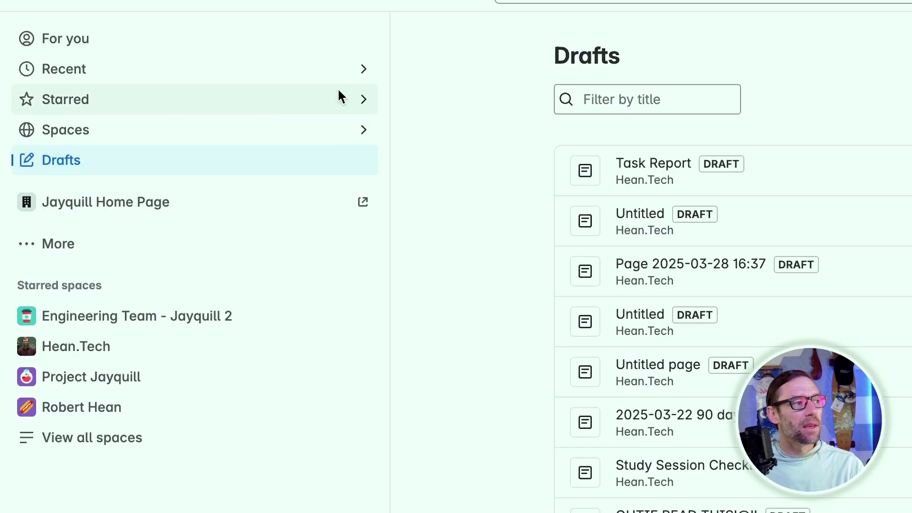
Step: Preview the Starred and Spaces flyouts, then drag the sidebar edge narrower
left_click(364, 98)
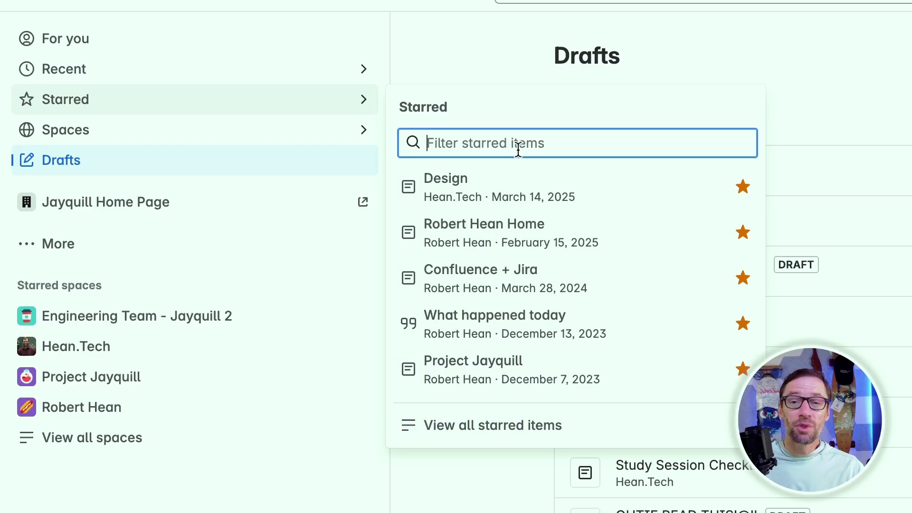
left_click(367, 130)
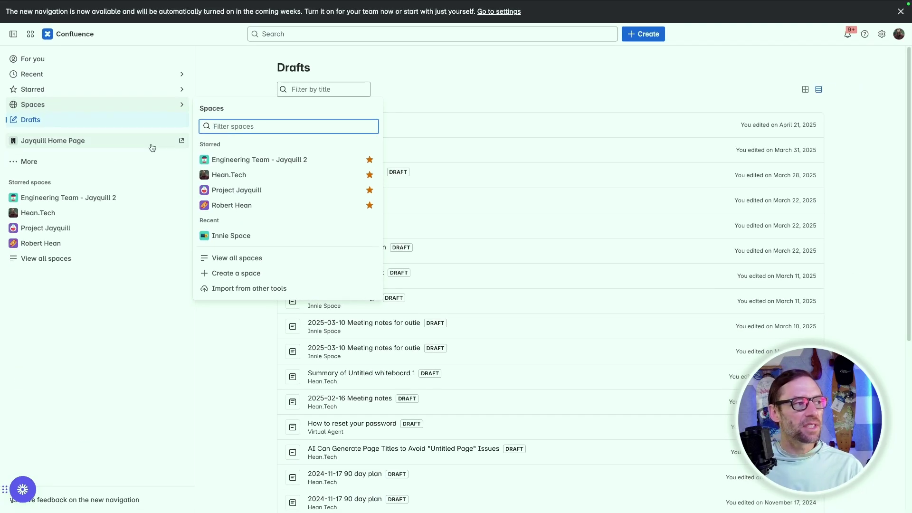
left_click(244, 84)
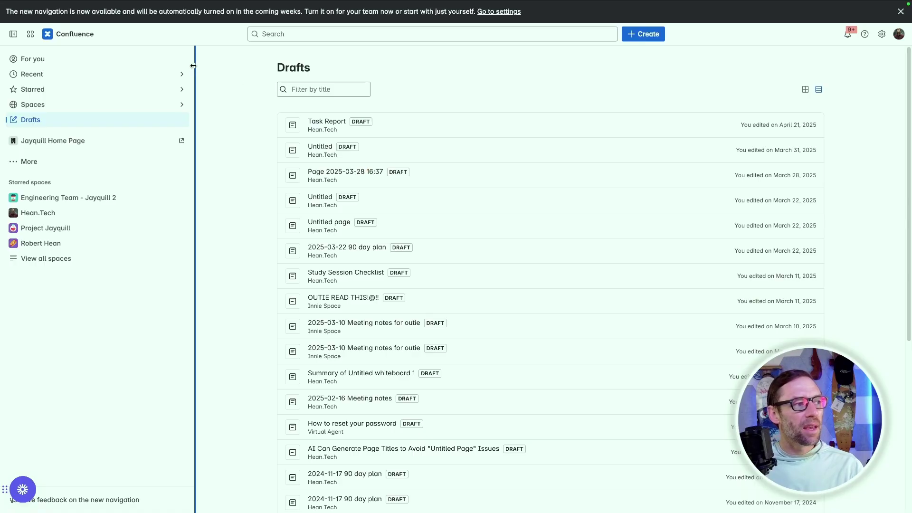
left_click_drag(192, 63, 140, 75)
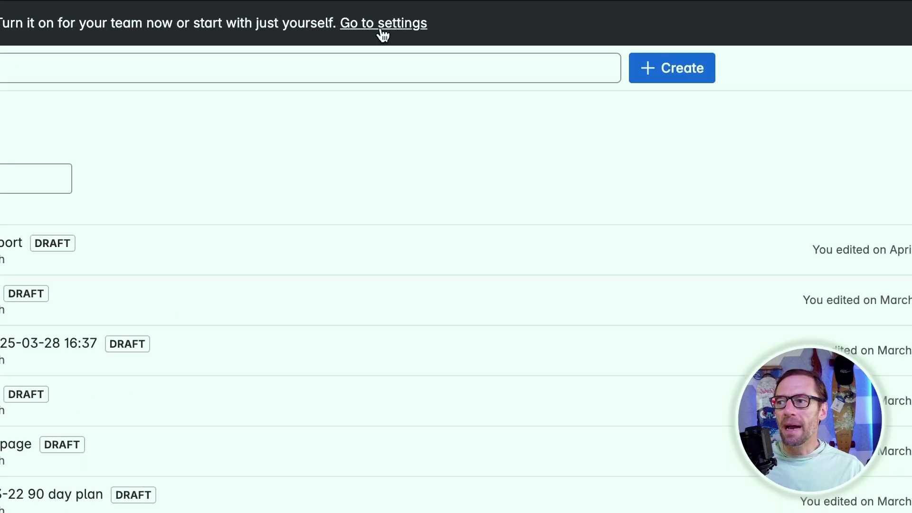
Step: Switch off Confluence's 'Turn on just for you' toggle and reload the Drafts page
left_click(381, 26)
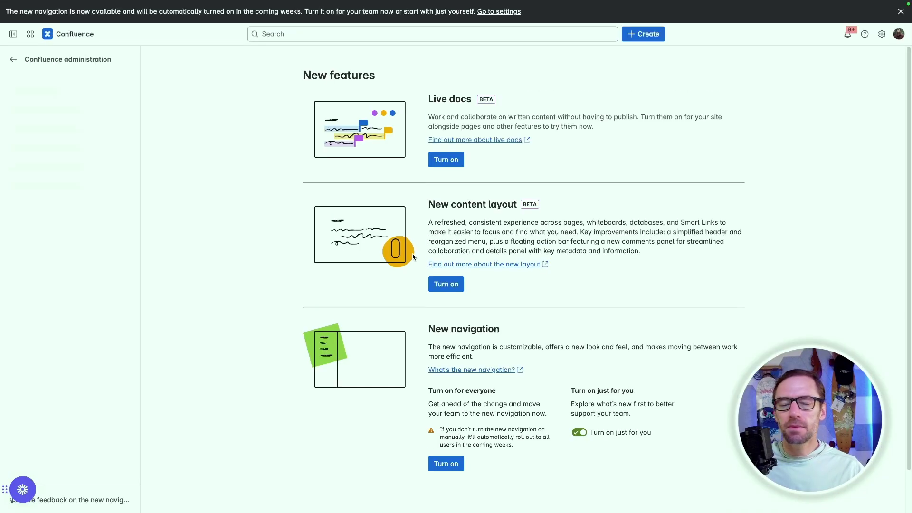
scroll(447, 301, "down", 2)
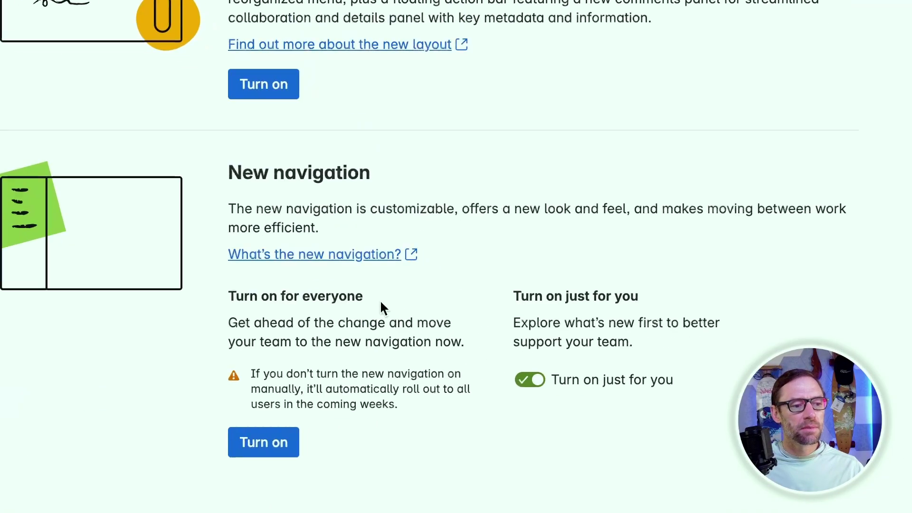
left_click(524, 380)
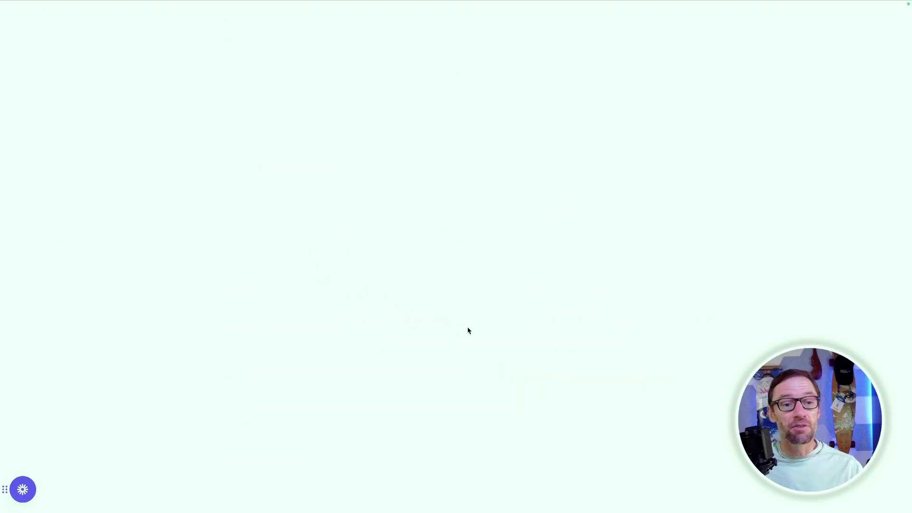
key("ctrl+shift+Tab")
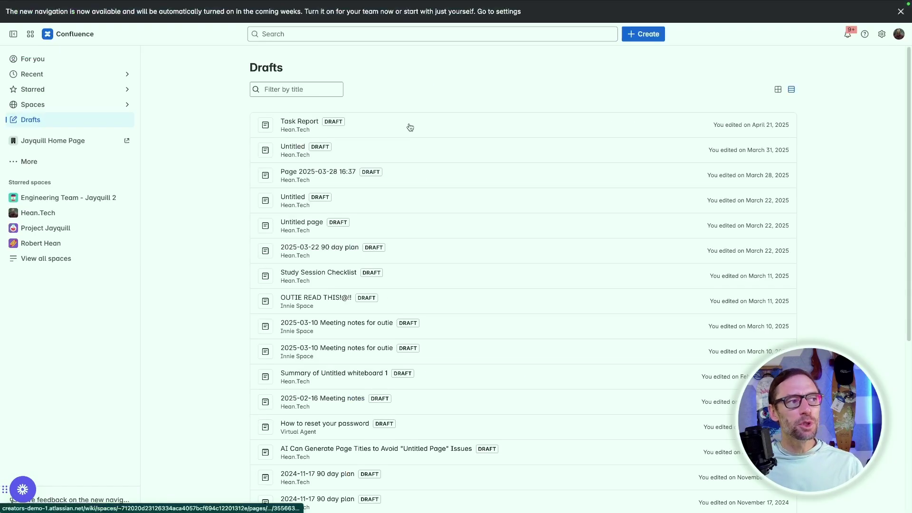
key("ctrl+r")
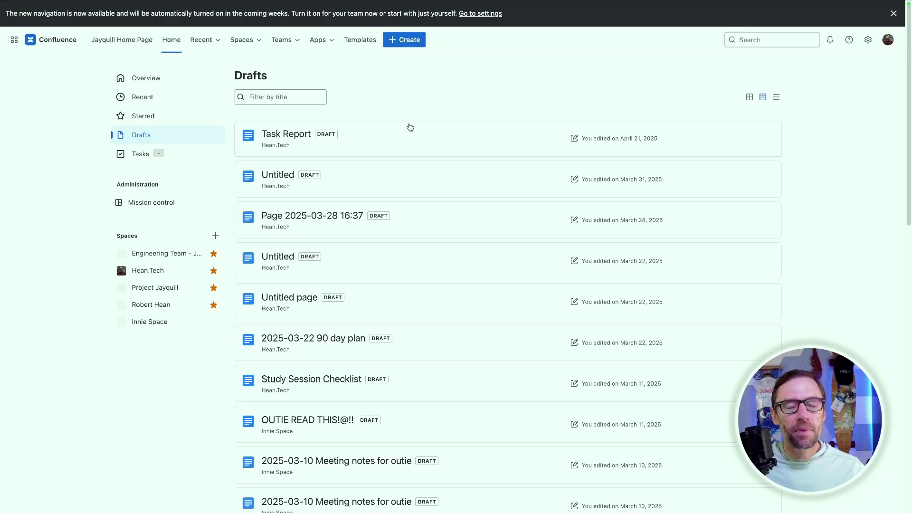